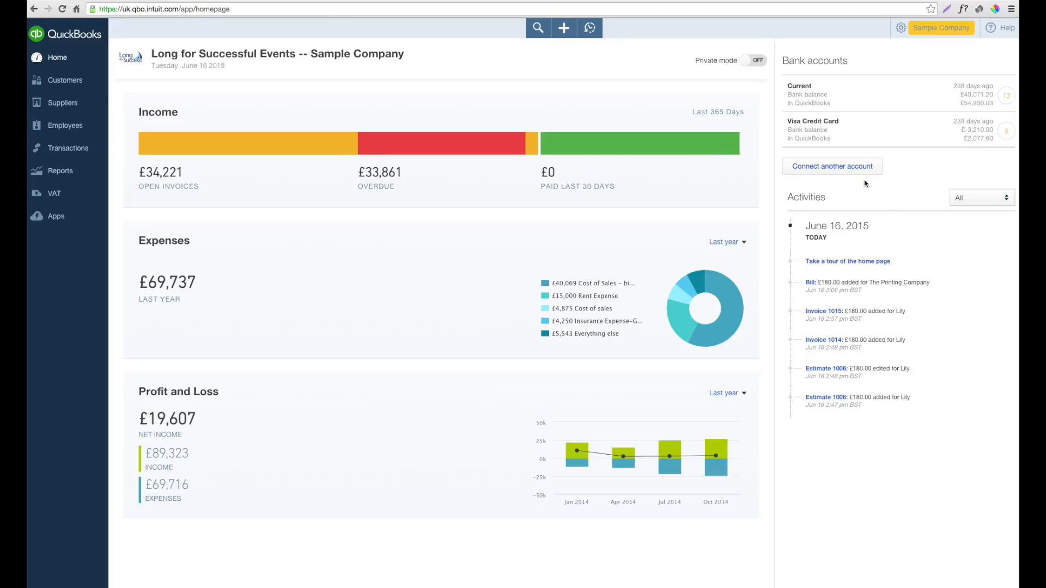
# View the login form for connecting a NatWest account and return to the home page without connecting
pyautogui.click(825, 175)
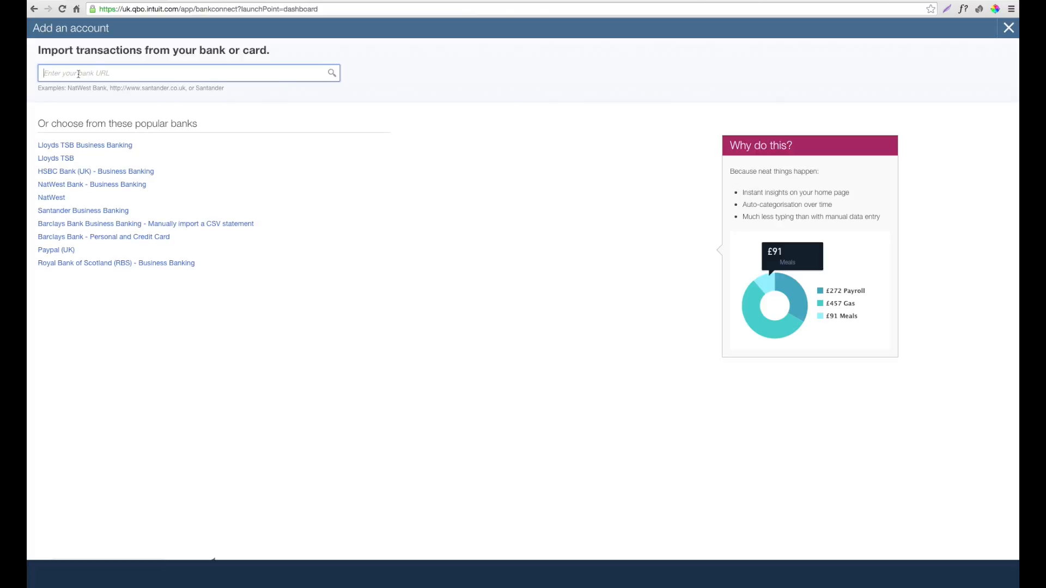
pyautogui.click(61, 198)
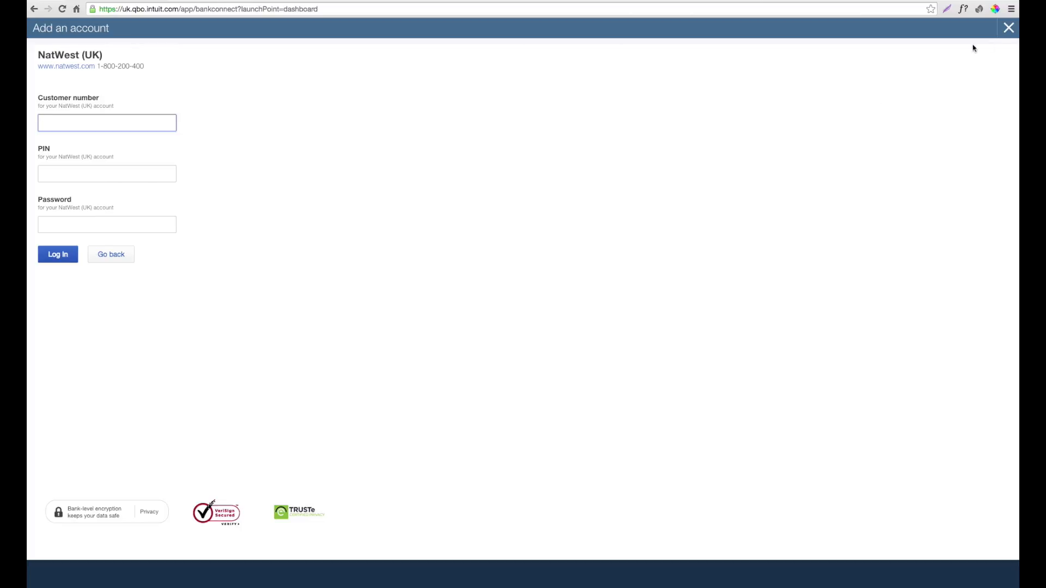
pyautogui.click(1009, 27)
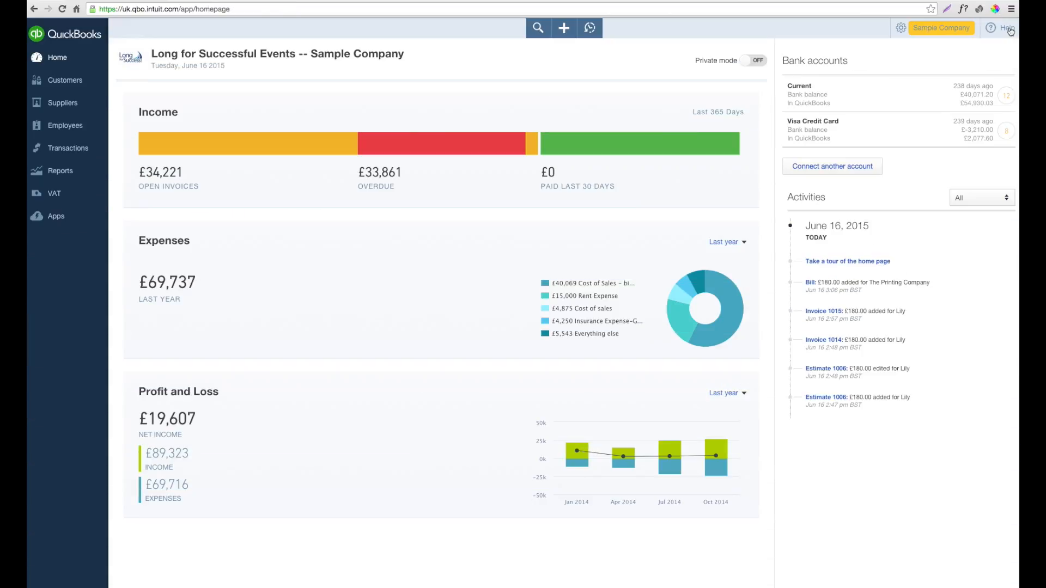
# Match the £480.00 ATM deposit dated 08/10/2014 in the Current account to invoice 1012 and check it among the processed transactions
pyautogui.click(870, 91)
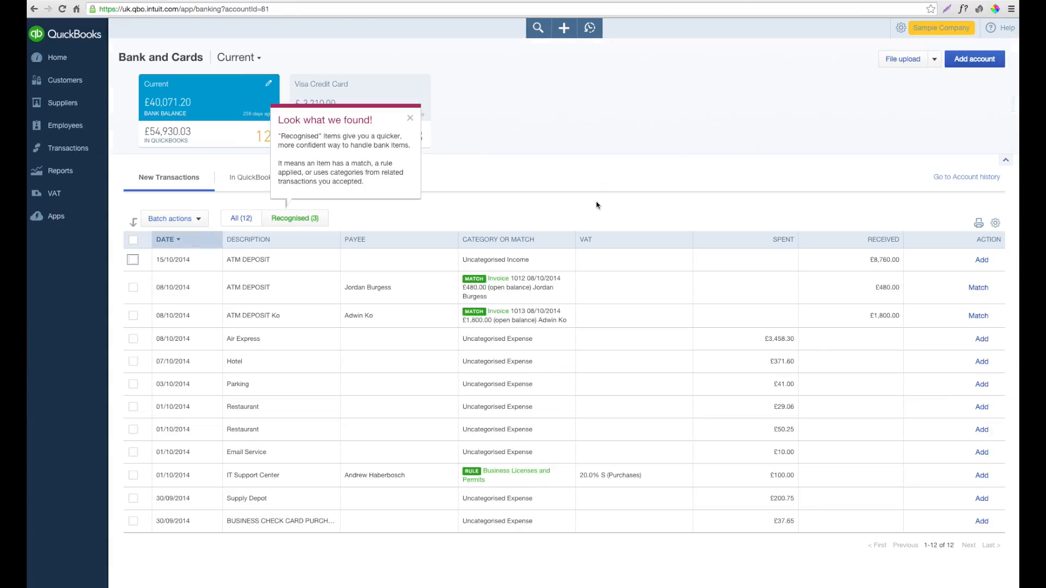
pyautogui.click(409, 118)
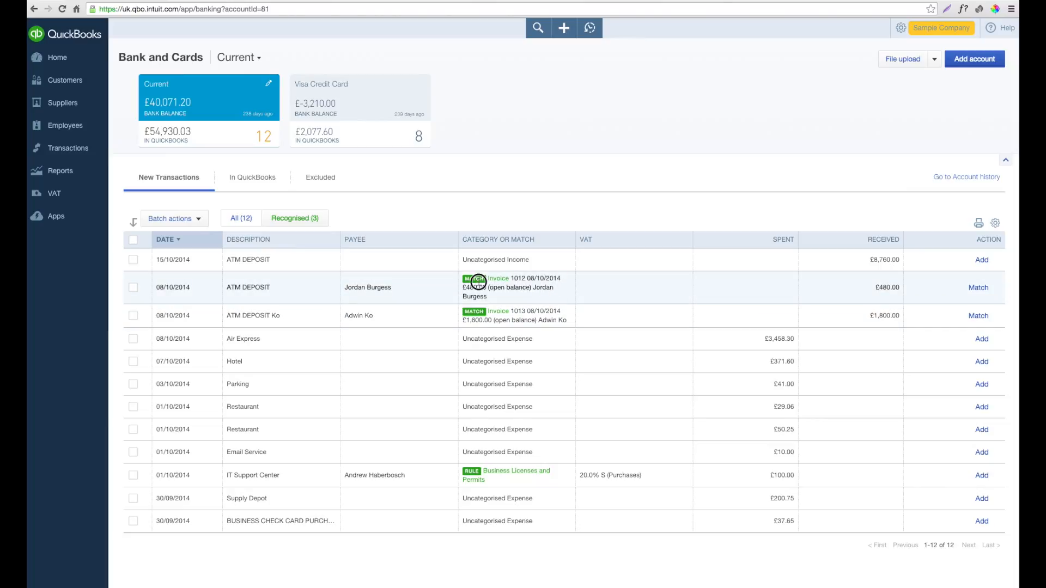
pyautogui.click(478, 283)
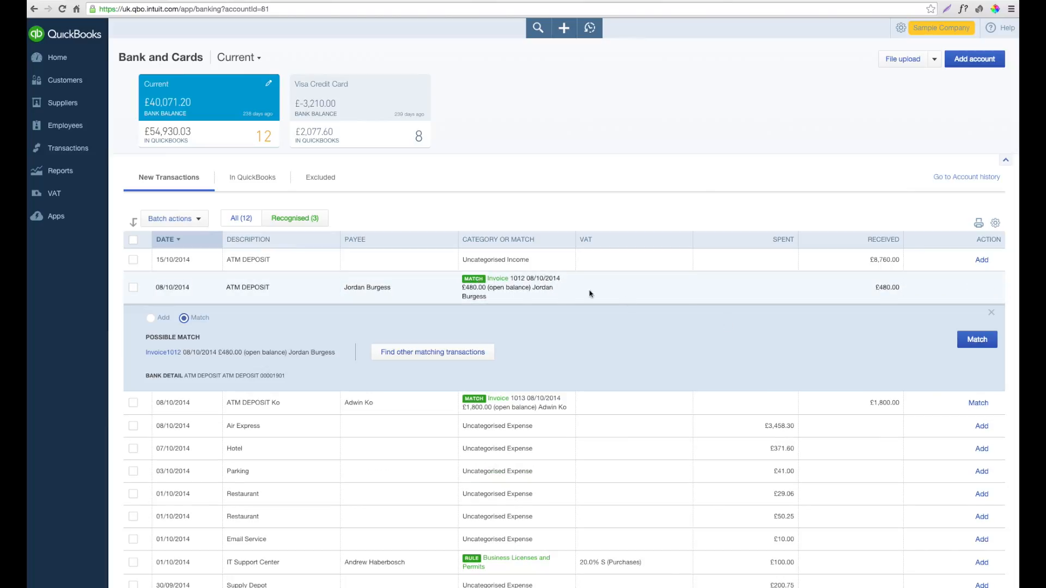
pyautogui.click(978, 344)
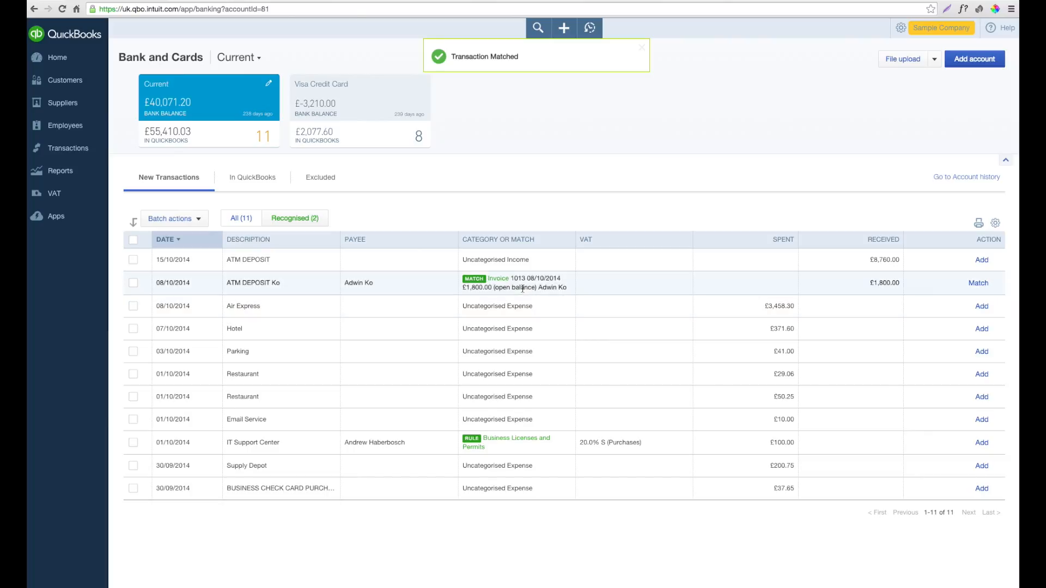
pyautogui.click(261, 182)
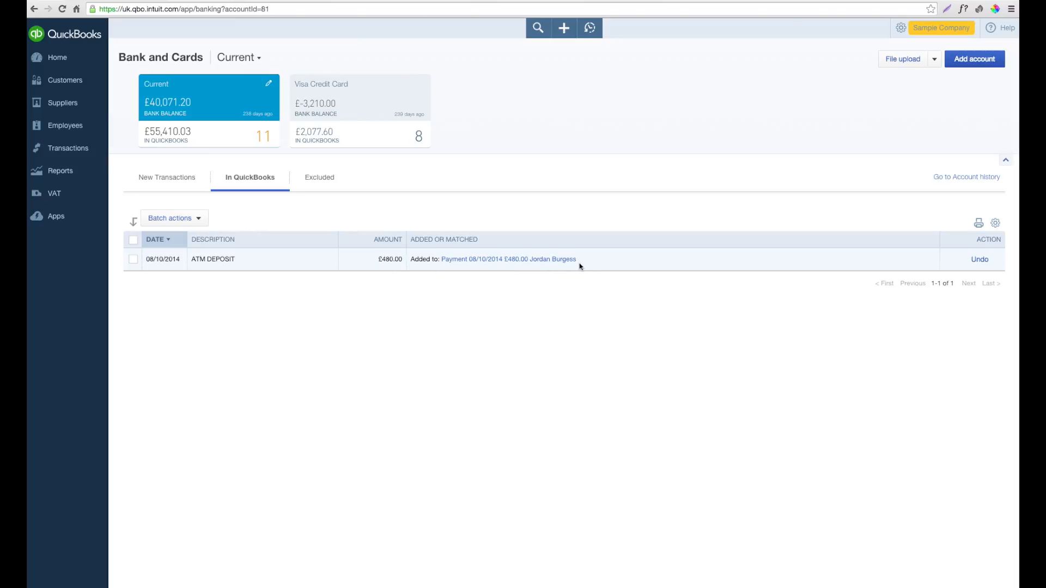
pyautogui.click(189, 183)
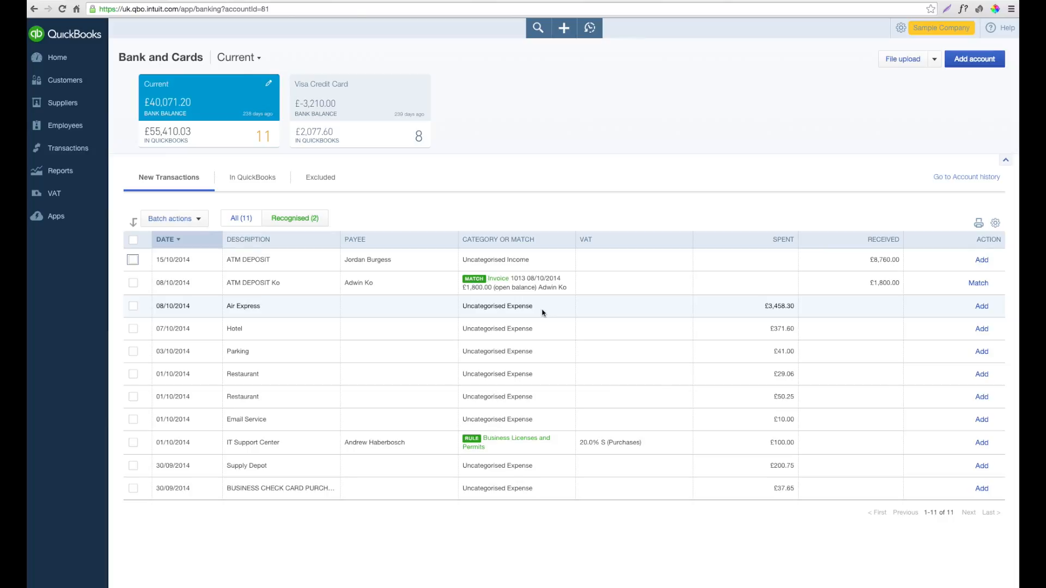
# Categorise the Hotel transaction dated 07/10/2014 as Travel Expense
pyautogui.click(499, 330)
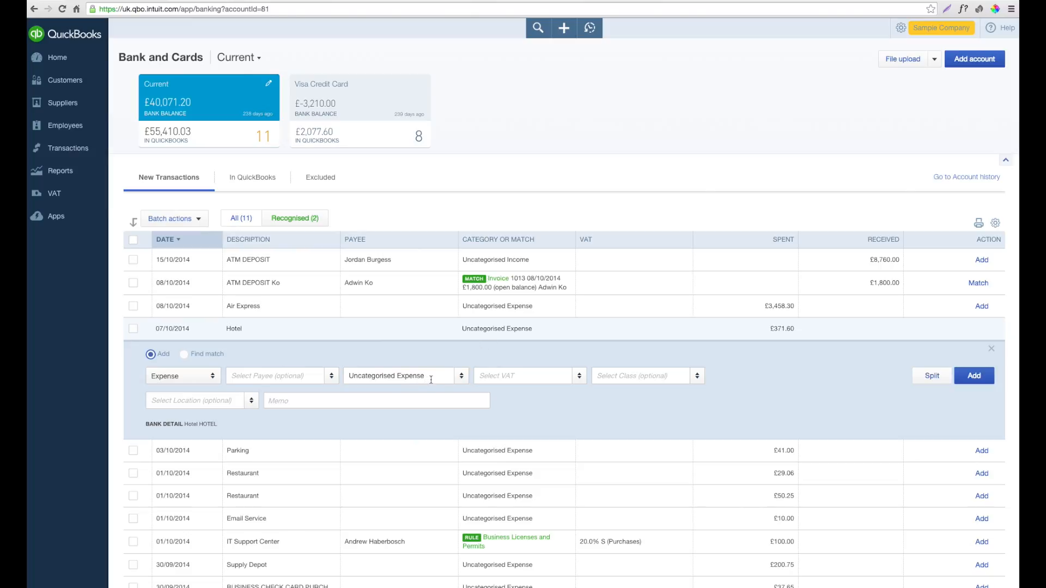
pyautogui.click(461, 377)
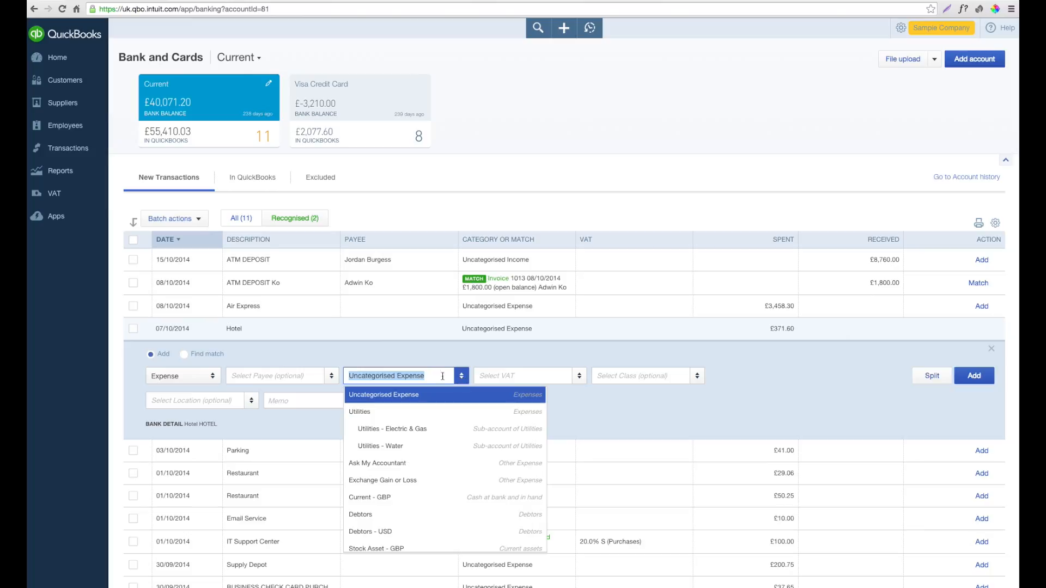
pyautogui.click(440, 376)
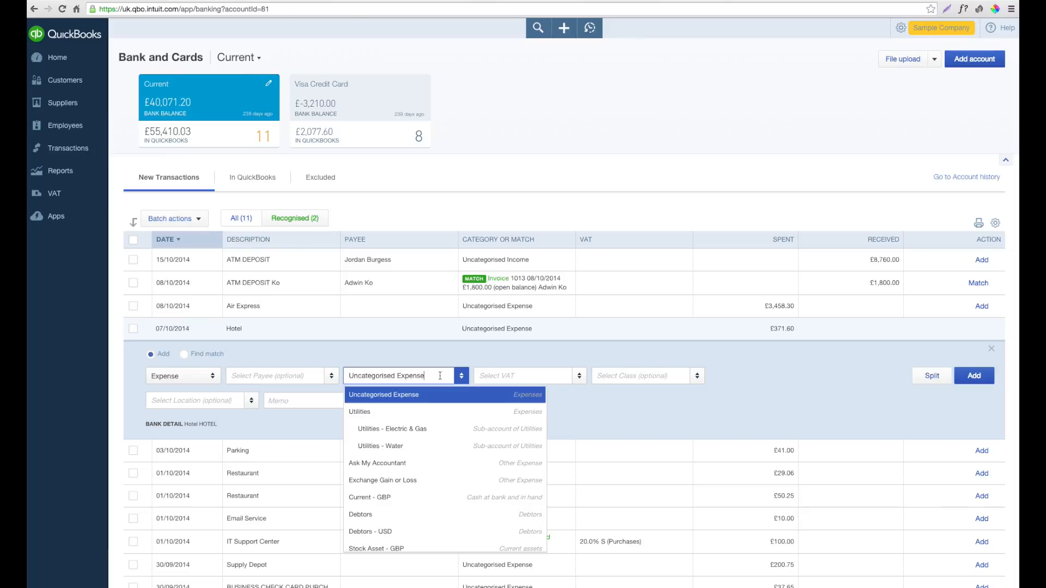
pyautogui.press('BackSpace')
pyautogui.press('BackSpace')
pyautogui.press('BackSpace')
pyautogui.press('BackSpace')
pyautogui.press('BackSpace')
pyautogui.press('BackSpace')
pyautogui.press('BackSpace')
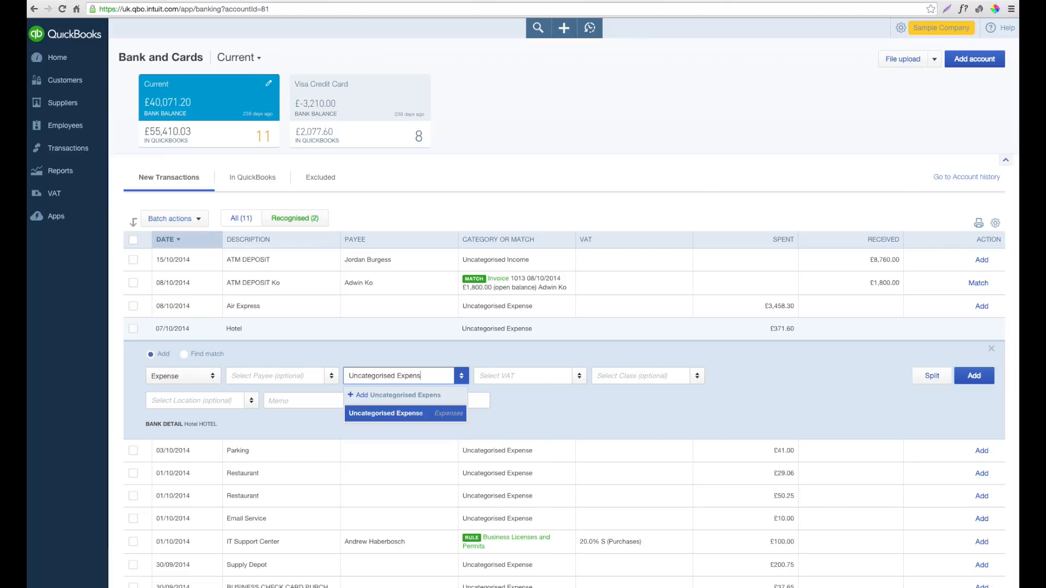
pyautogui.write('t')
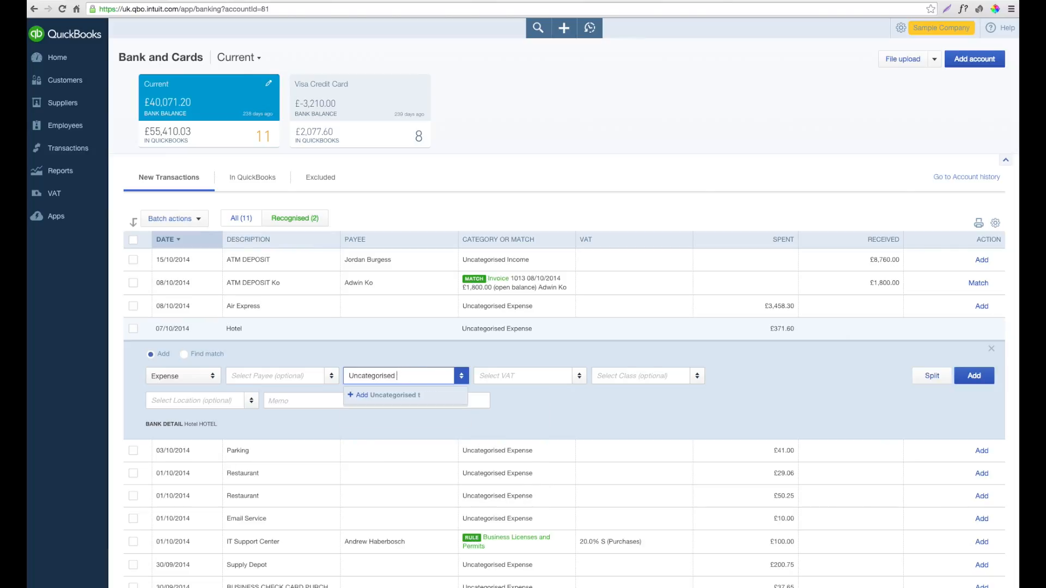
pyautogui.press('BackSpace')
pyautogui.press('BackSpace')
pyautogui.press('BackSpace')
pyautogui.press('BackSpace')
pyautogui.press('BackSpace')
pyautogui.press('BackSpace')
pyautogui.press('BackSpace')
pyautogui.press('BackSpace')
pyautogui.press('BackSpace')
pyautogui.press('BackSpace')
pyautogui.press('BackSpace')
pyautogui.press('BackSpace')
pyautogui.press('BackSpace')
pyautogui.press('BackSpace')
pyautogui.write('Travel Expense')
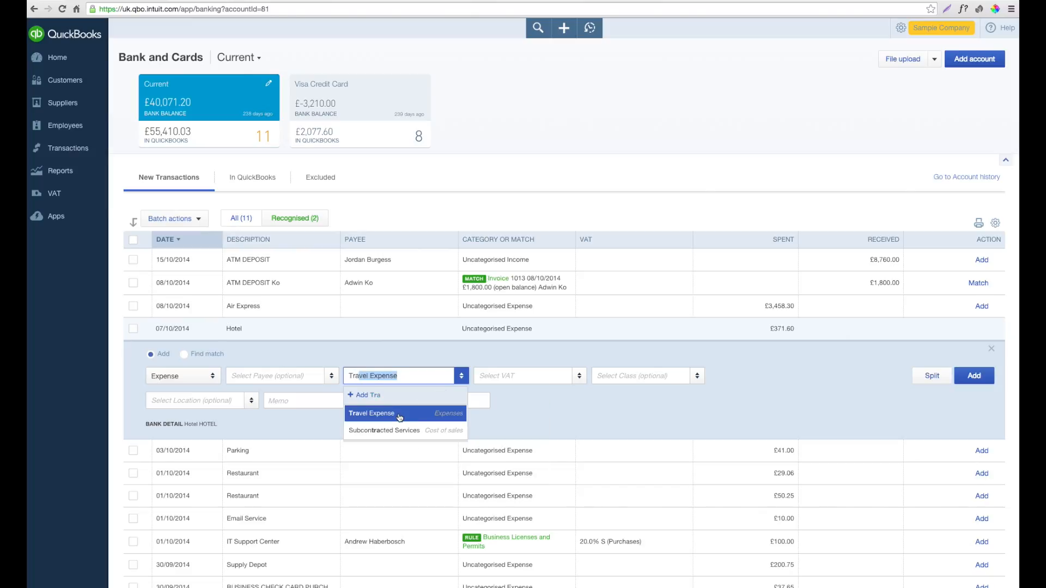
pyautogui.click(400, 416)
# Set the hotel expense's VAT to 20.0% S (Purchases) and make it the default tax code for Travel Expense
pyautogui.click(578, 380)
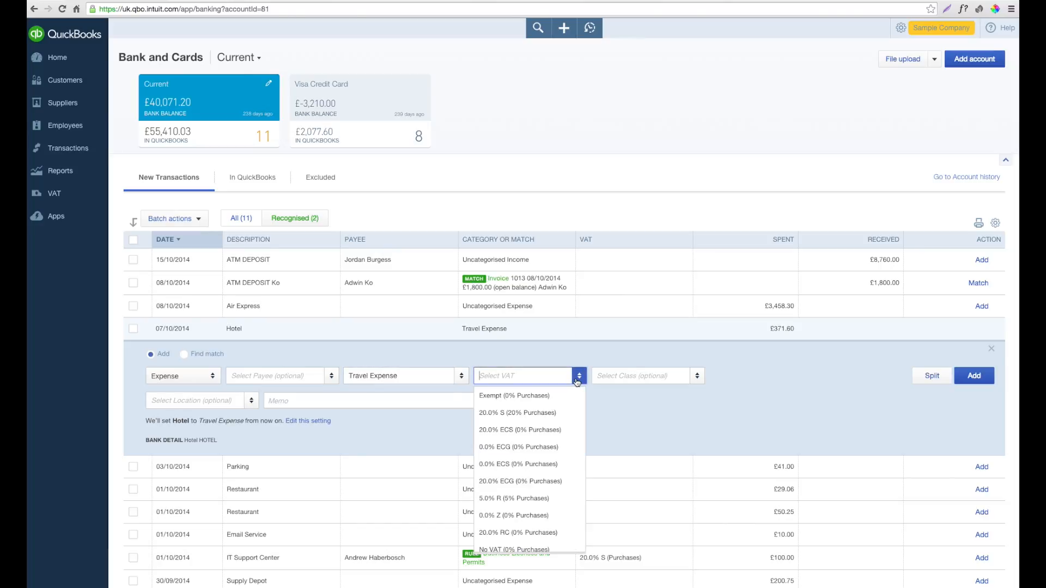
pyautogui.click(513, 413)
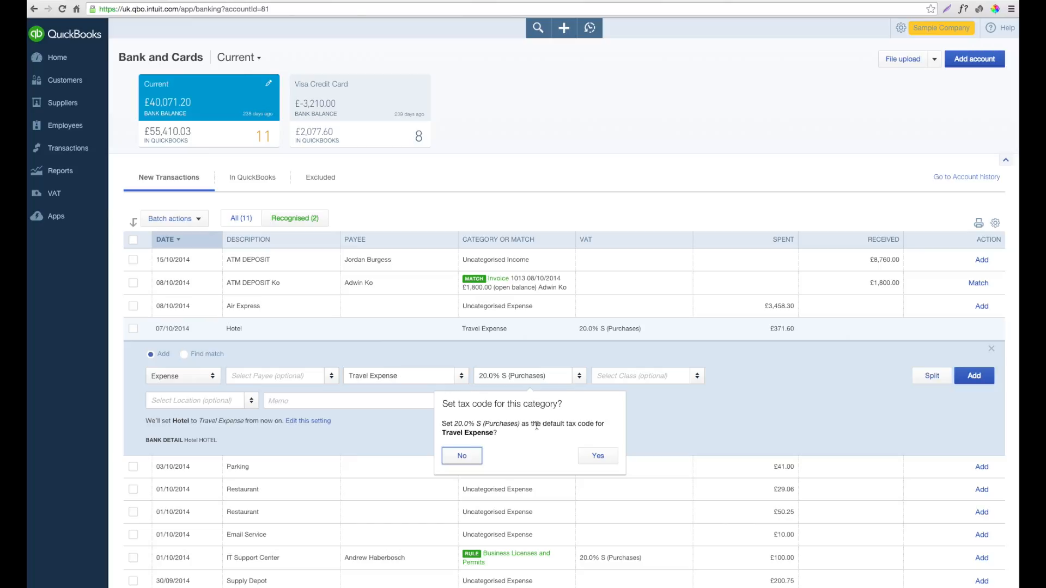
pyautogui.click(597, 457)
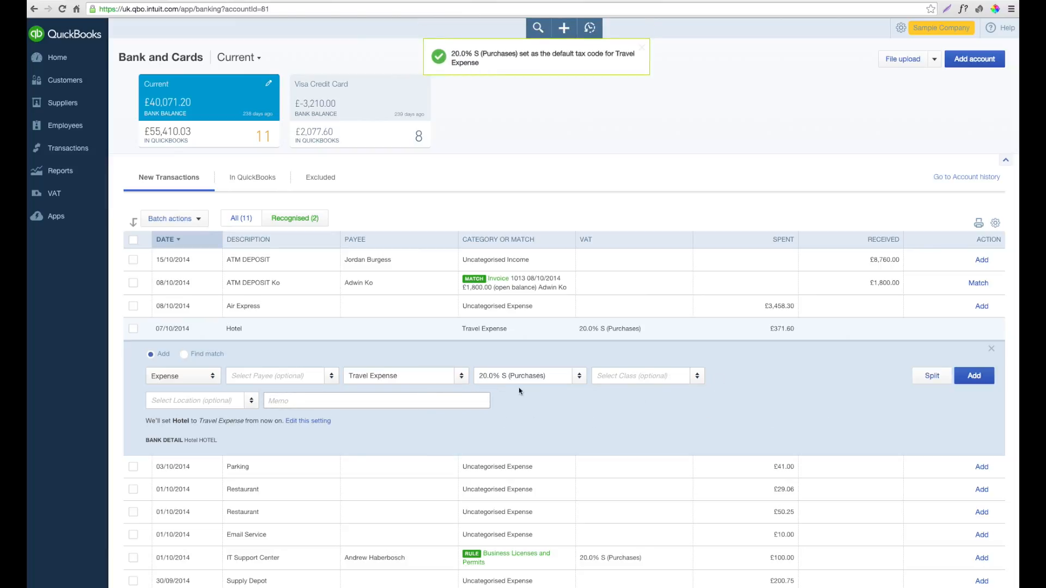
# Add the categorised hotel transaction to the books and check it among the processed transactions
pyautogui.click(975, 376)
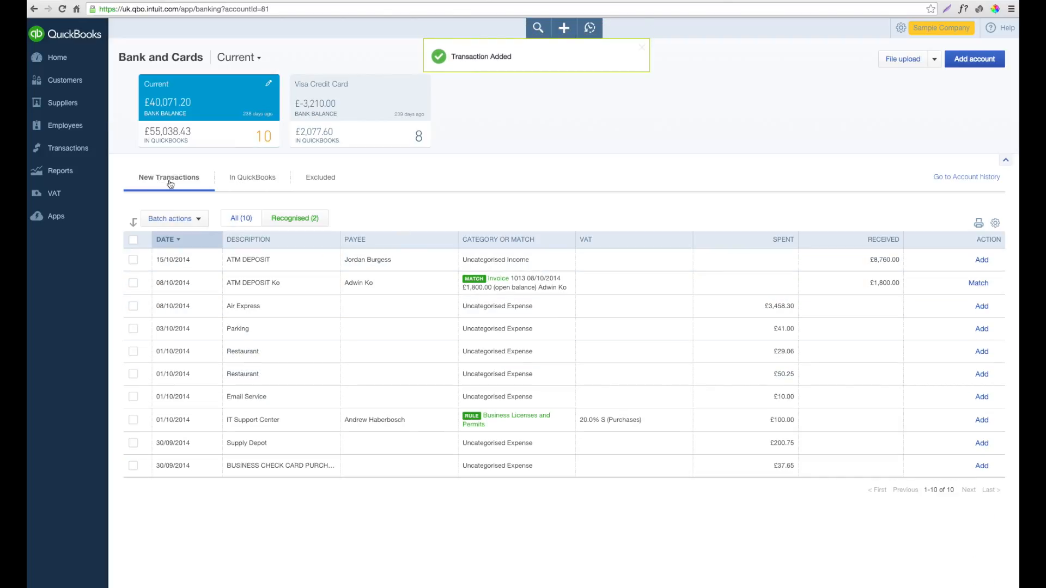
pyautogui.click(254, 178)
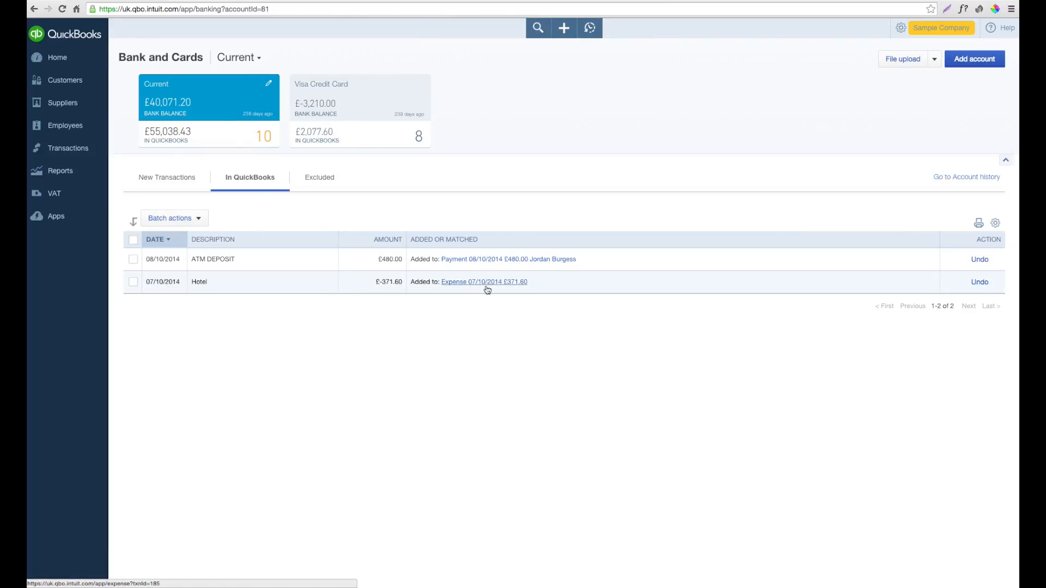
pyautogui.click(158, 178)
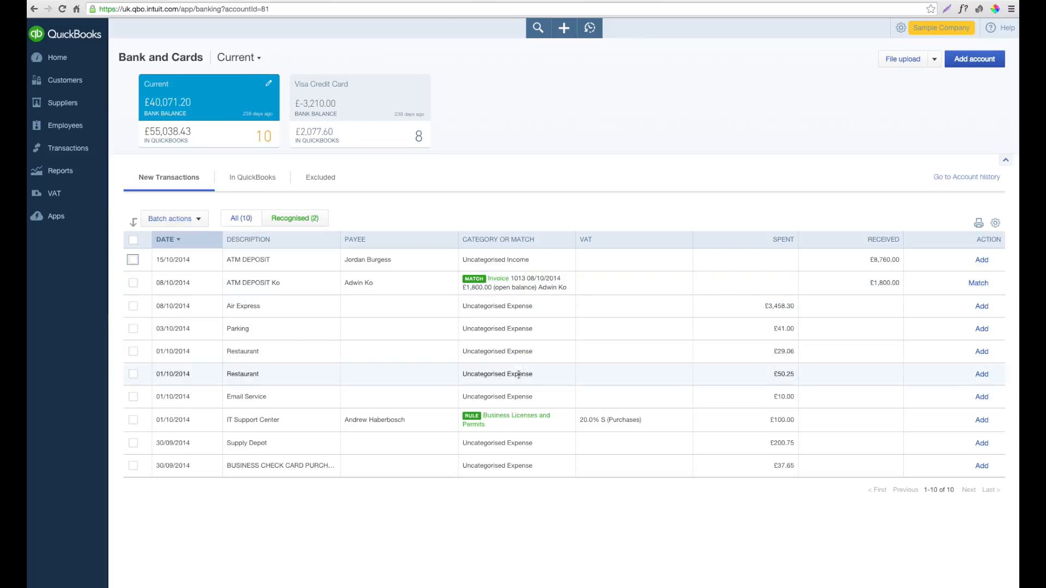
# Exclude the Email Service transaction dated 01/10/2014 from the new bank transactions
pyautogui.click(515, 397)
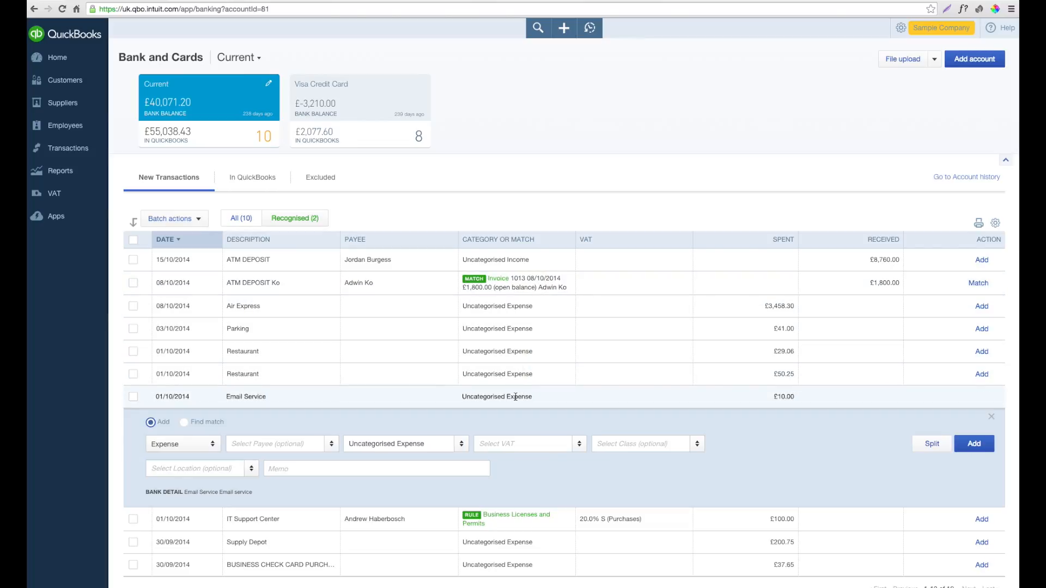
pyautogui.click(133, 396)
pyautogui.click(197, 219)
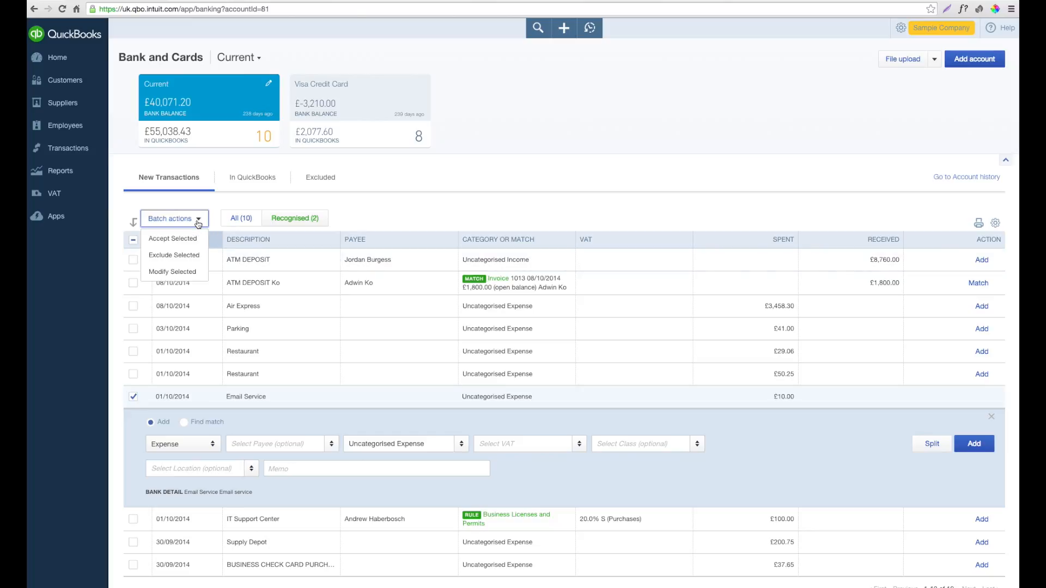
pyautogui.click(186, 256)
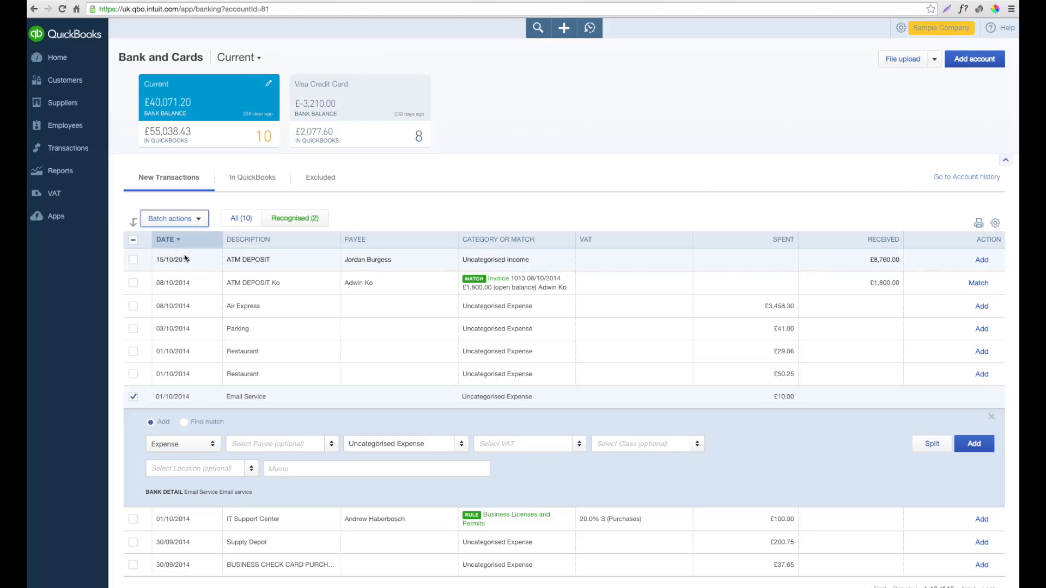
# Undo the exclusion of the Email Service transaction and return to the new transactions list
pyautogui.click(322, 180)
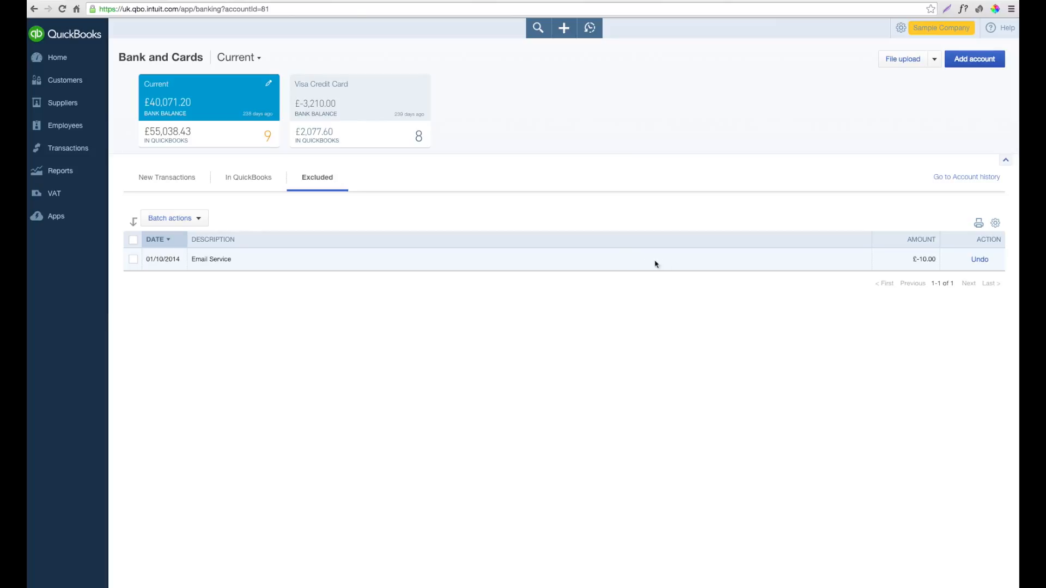
pyautogui.click(979, 263)
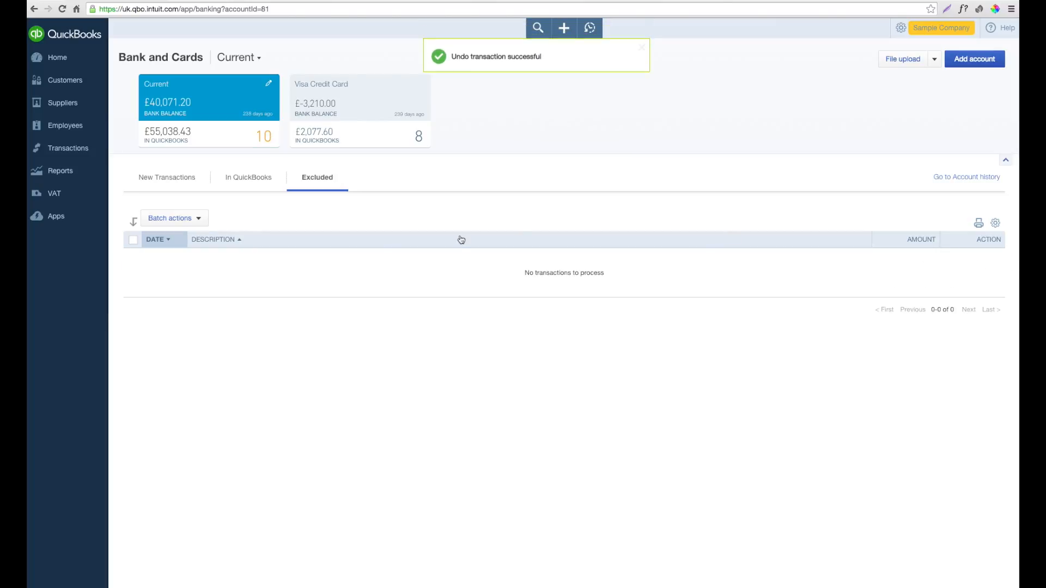
pyautogui.click(184, 185)
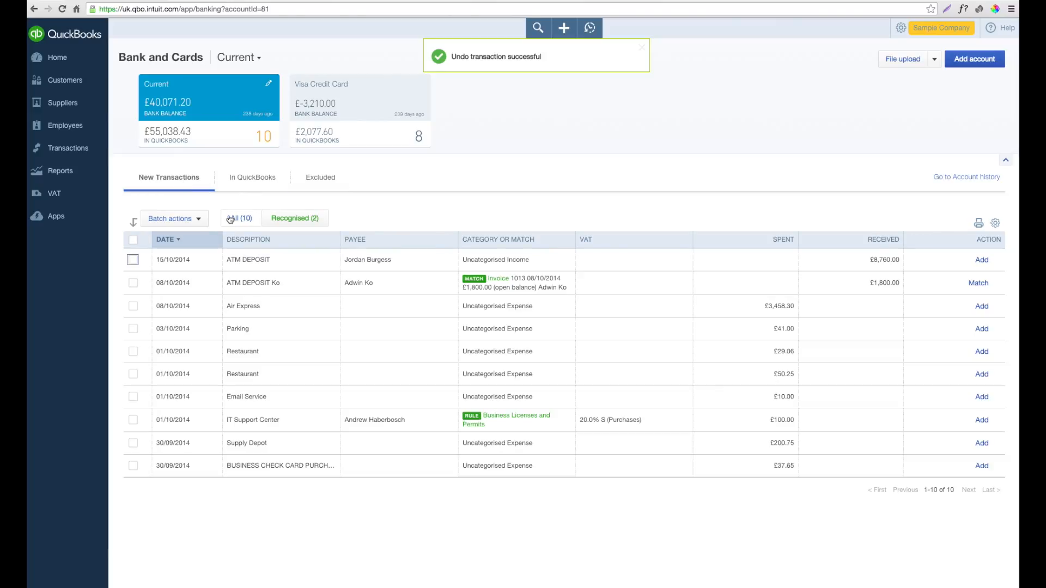